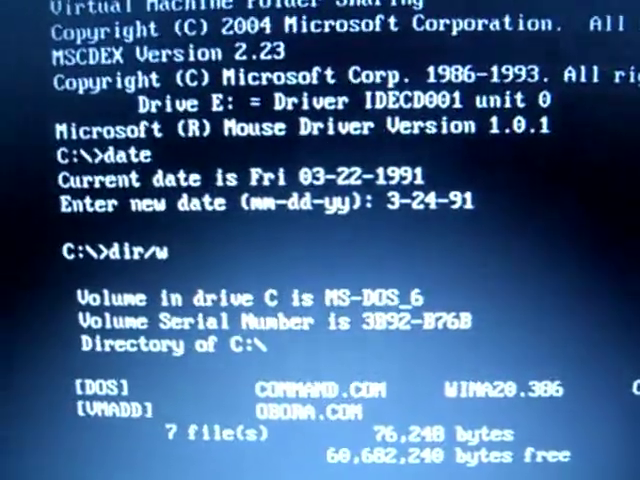
pyautogui.write('obora')
# - Run OBORA.COM from the C:\> prompt, restarting DOS to a fresh prompt
pyautogui.press('Return')
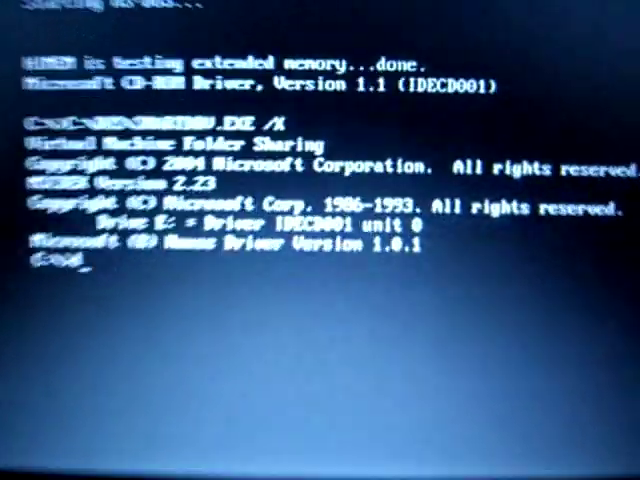
pyautogui.write('ate')
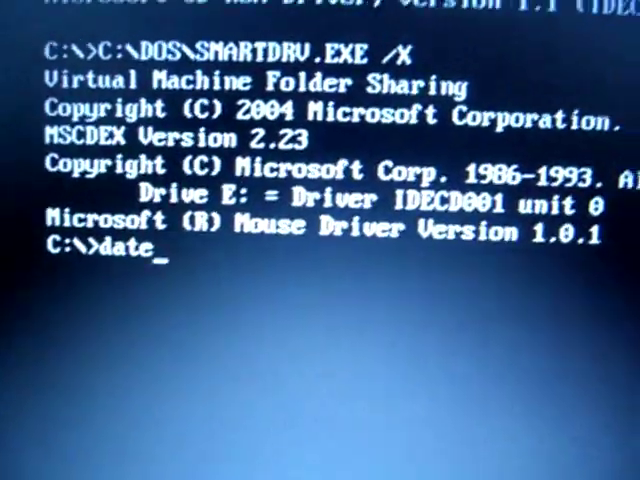
# - Set the system date to 3-22-92 with the date command
pyautogui.press('Return')
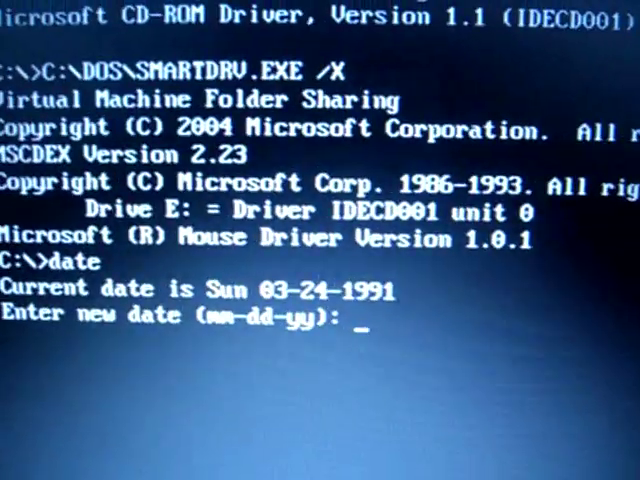
pyautogui.write('3-22')
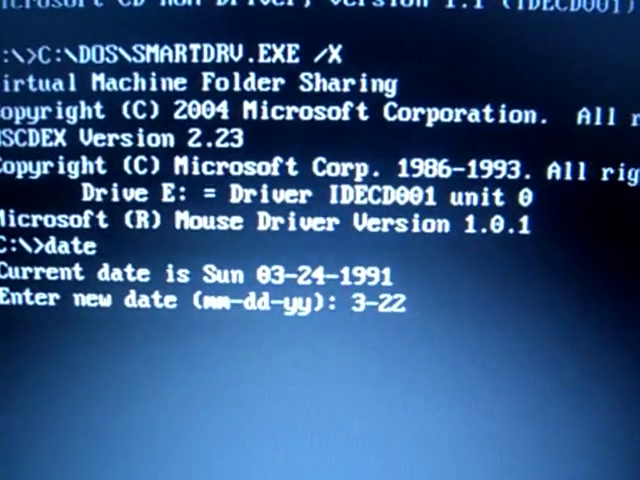
pyautogui.write('-92')
pyautogui.press('Return')
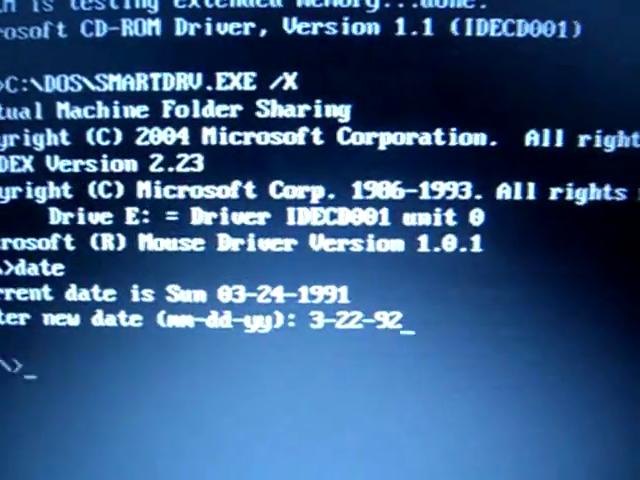
pyautogui.write('obora')
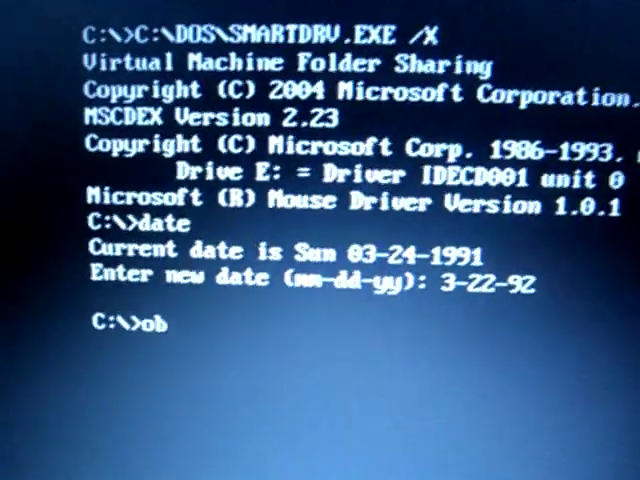